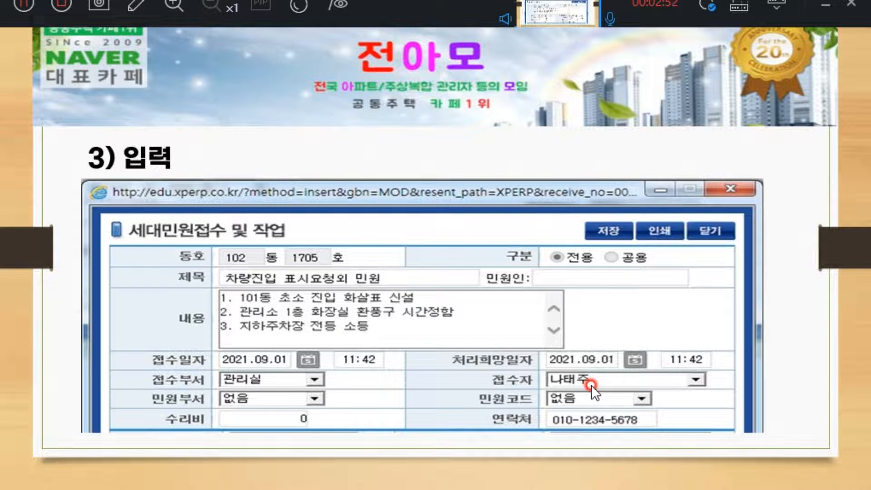
{"action": "left_click", "coordinate": [591, 385]}
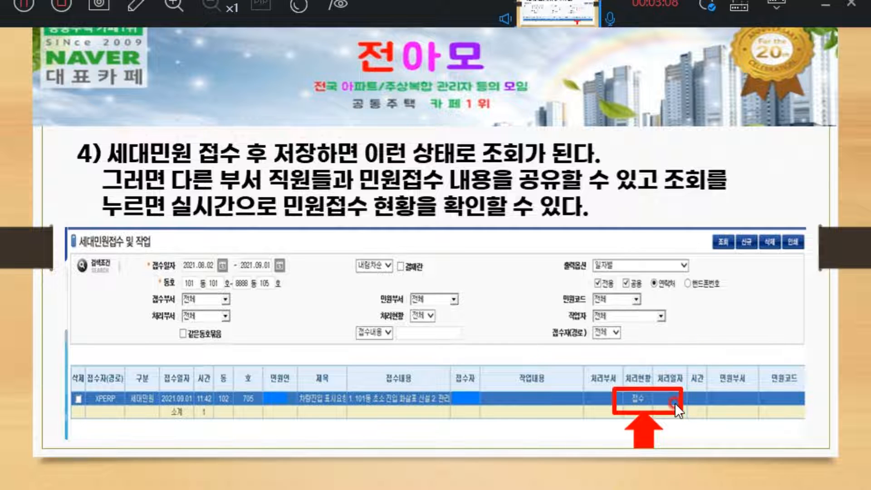
{"action": "left_click", "coordinate": [662, 358]}
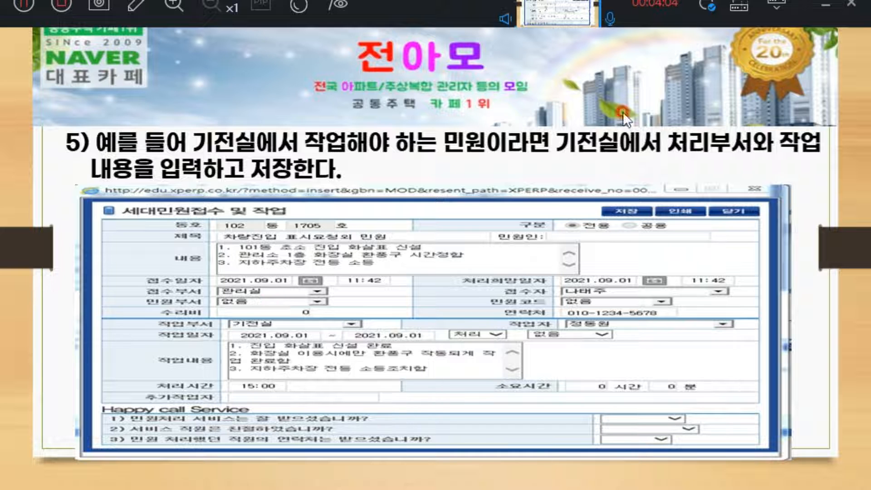
{"action": "left_click", "coordinate": [622, 265]}
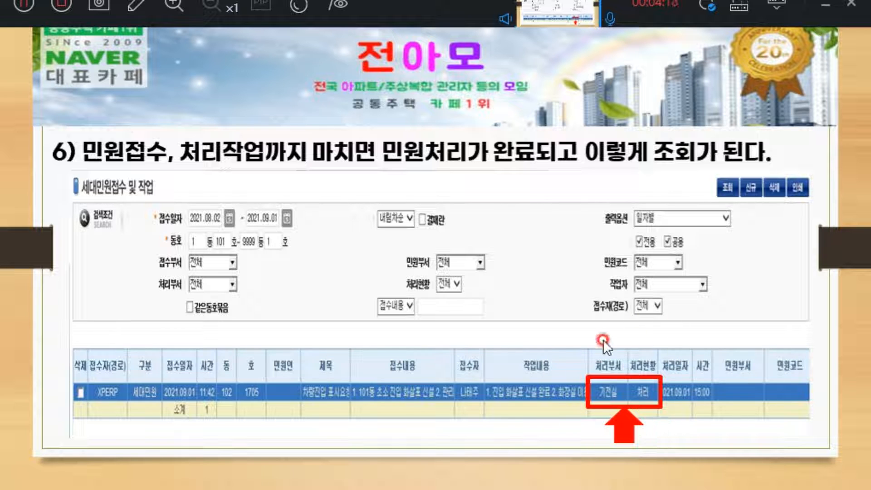
{"action": "left_click", "coordinate": [690, 414]}
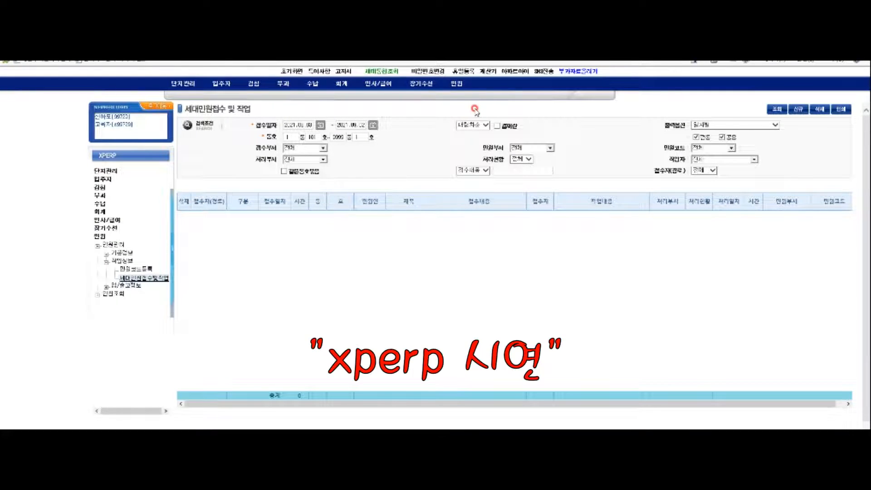
Show the 민원 submenu and start a new entry in 세대민원접수 및 작업
{"action": "mouse_move", "coordinate": [455, 87]}
{"action": "left_click", "coordinate": [429, 120]}
{"action": "mouse_move", "coordinate": [455, 86]}
{"action": "left_click", "coordinate": [456, 85]}
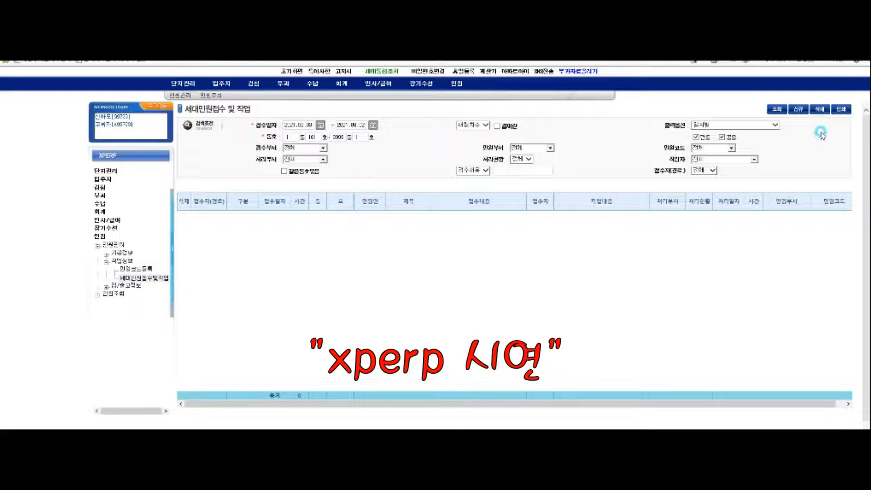
{"action": "left_click", "coordinate": [800, 110]}
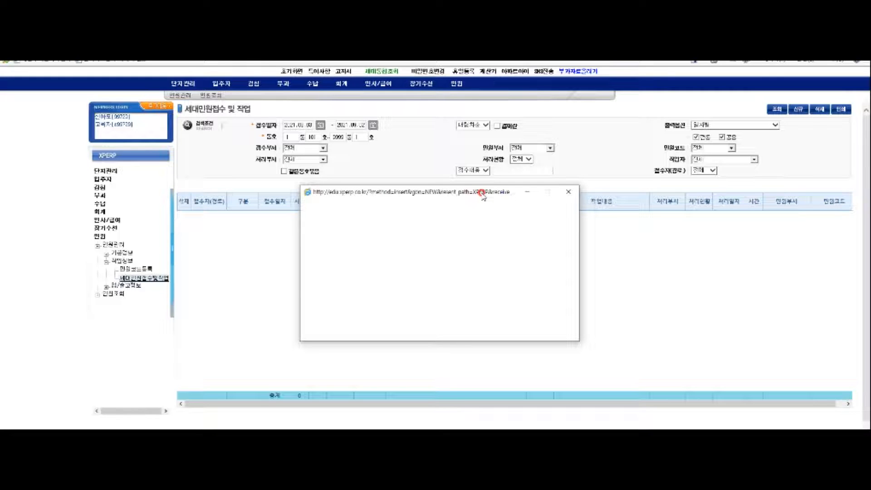
{"action": "left_click_drag", "start_coordinate": [482, 192], "coordinate": [521, 163]}
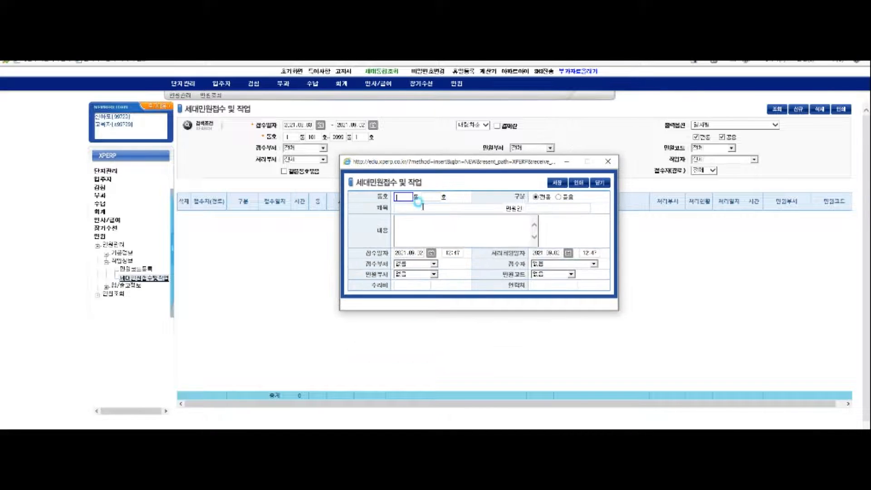
Try to register the new complaint for building 102, unit 1705
{"action": "left_click", "coordinate": [401, 194]}
{"action": "left_click", "coordinate": [464, 217]}
{"action": "type", "text": "102"}
{"action": "left_click", "coordinate": [435, 197]}
{"action": "type", "text": "1705"}
{"action": "left_click", "coordinate": [557, 184]}
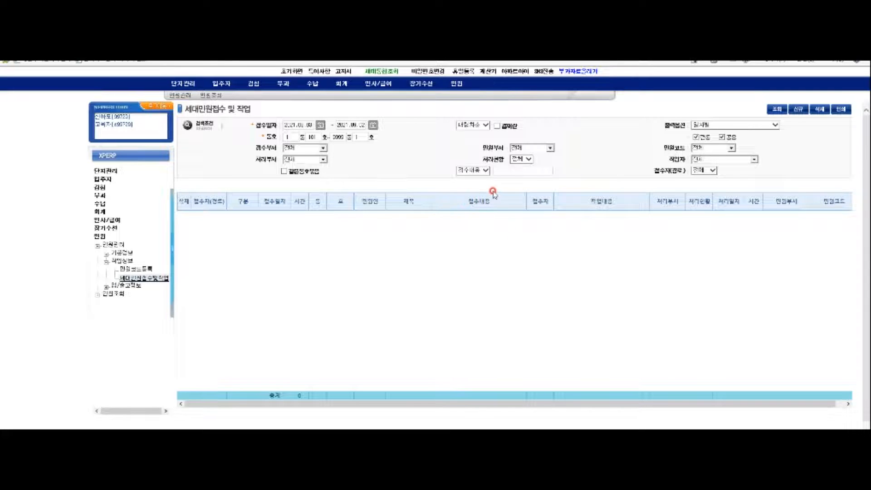
{"action": "left_click", "coordinate": [800, 110]}
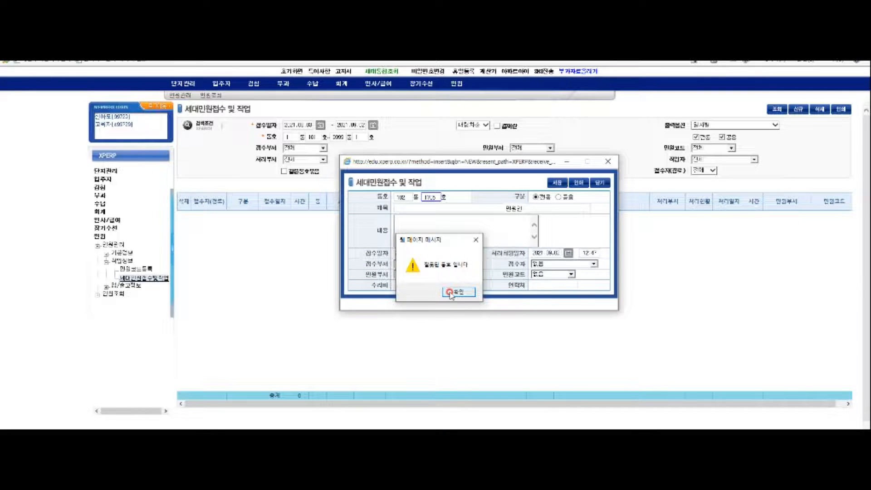
{"action": "left_click", "coordinate": [451, 293]}
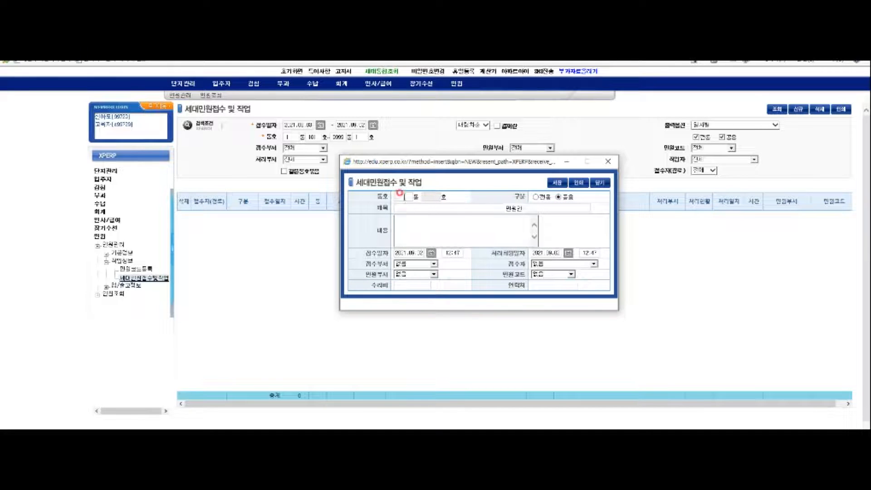
Enter building 102 for the 공용 complaint and title it "차량진입 표시요청외 민원"
{"action": "left_click", "coordinate": [400, 196]}
{"action": "type", "text": "103"}
{"action": "left_click", "coordinate": [414, 208]}
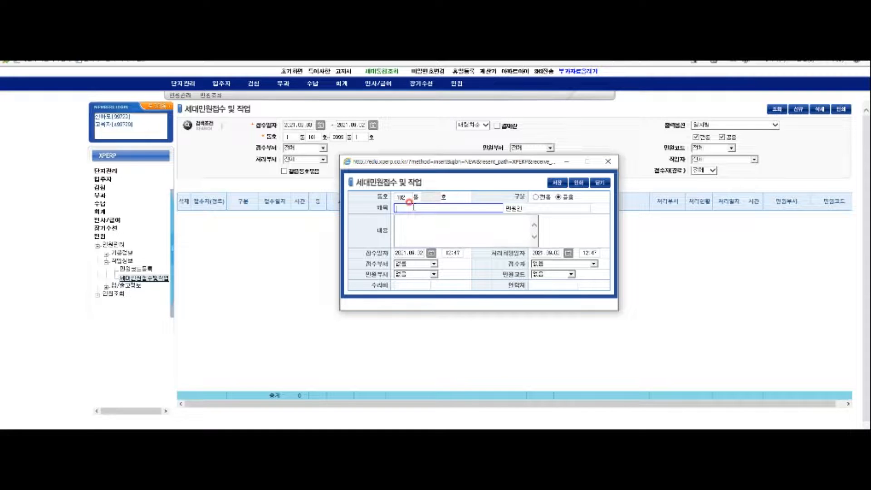
{"action": "type", "text": "차량진입 통제요청시 연락"}
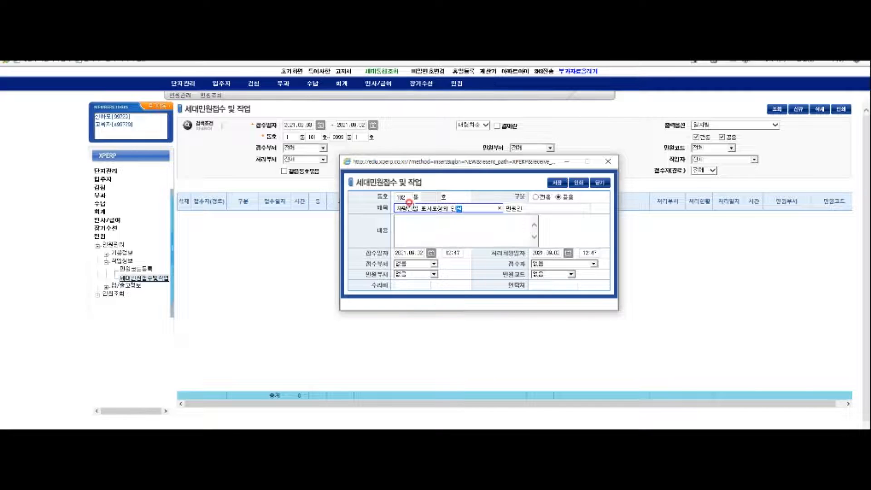
Write the first item of the complaint content: "1. 101동 초소 진입 화살표 신설"
{"action": "left_click", "coordinate": [420, 226]}
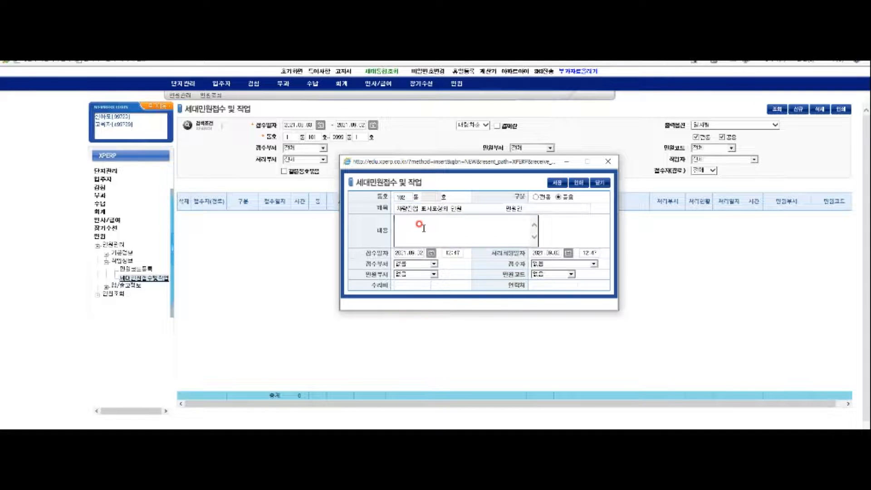
{"action": "type", "text": "1."}
{"action": "type", "text": "101"}
{"action": "type", "text": "동 소소"}
{"action": "type", "text": " 진ㅇ"}
{"action": "type", "text": "입 와"}
{"action": "type", "text": "살표 신설"}
{"action": "key", "text": "Return"}
Add the second item to the complaint content: "2. 관리소 1층 화장실 환풍구 시간정함"
{"action": "type", "text": "2. "}
{"action": "type", "text": "관리소장"}
{"action": "type", "text": " 호"}
{"action": "type", "text": "장실 "}
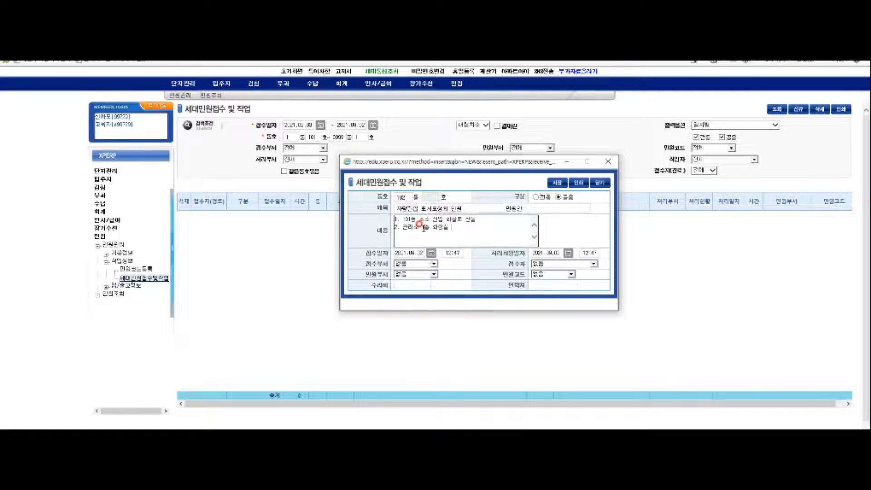
{"action": "type", "text": "편충구 시간점검"}
{"action": "key", "text": "Return"}
Add the third item to the complaint content: "3. 지하주차장 전등 소등"
{"action": "type", "text": "3"}
{"action": "type", "text": ". 지하수처리"}
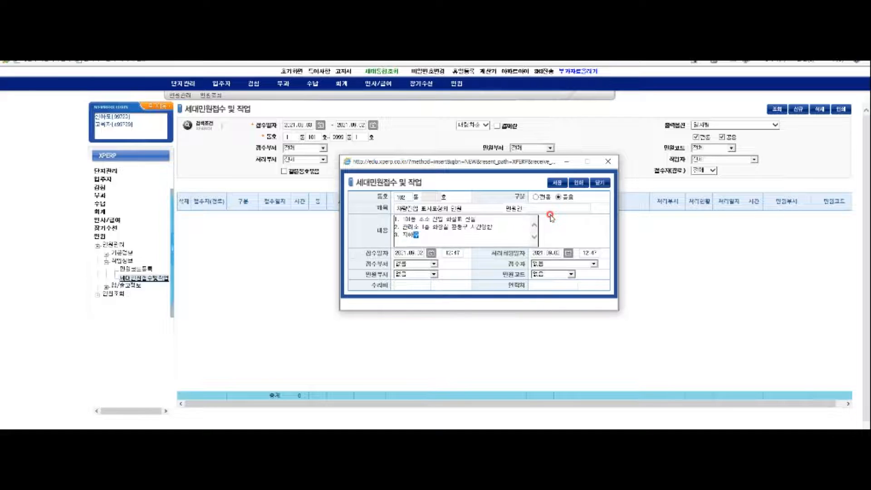
{"action": "type", "text": " 전용수조"}
{"action": "left_click", "coordinate": [439, 235]}
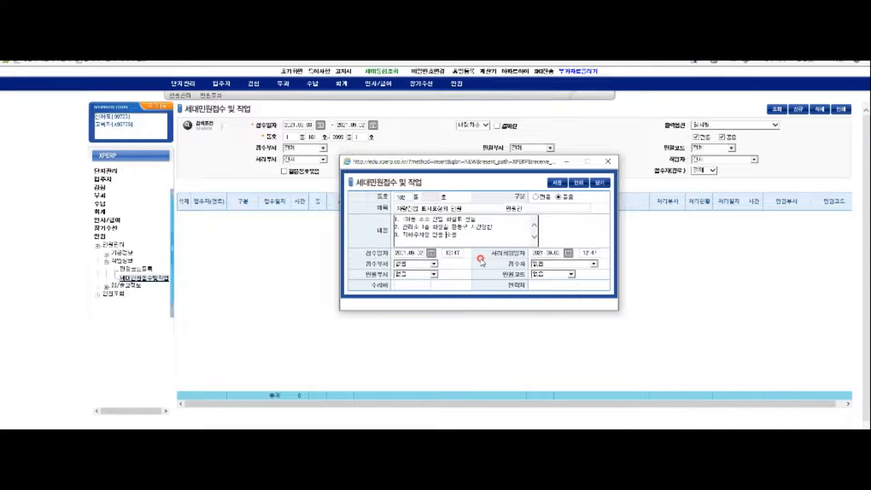
Set the receiving department (접수부서) to 관리실 and choose the staff member who received the complaint (접수자)
{"action": "left_click", "coordinate": [434, 264]}
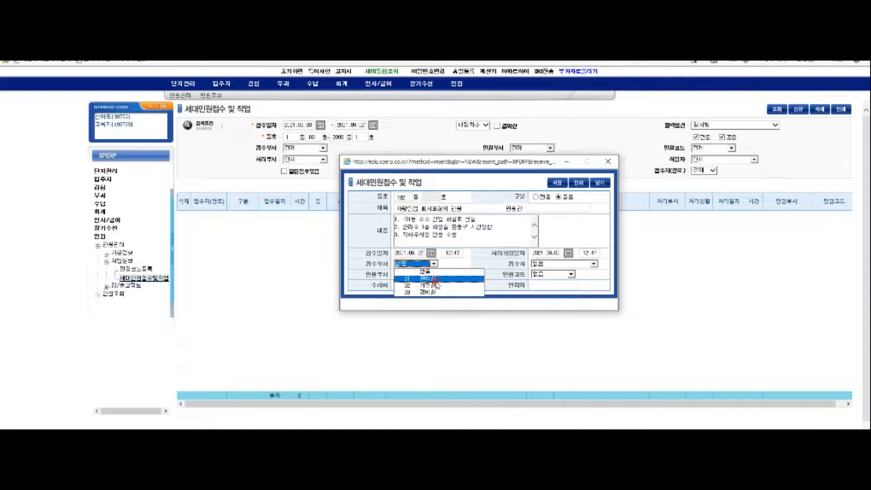
{"action": "left_click", "coordinate": [436, 280]}
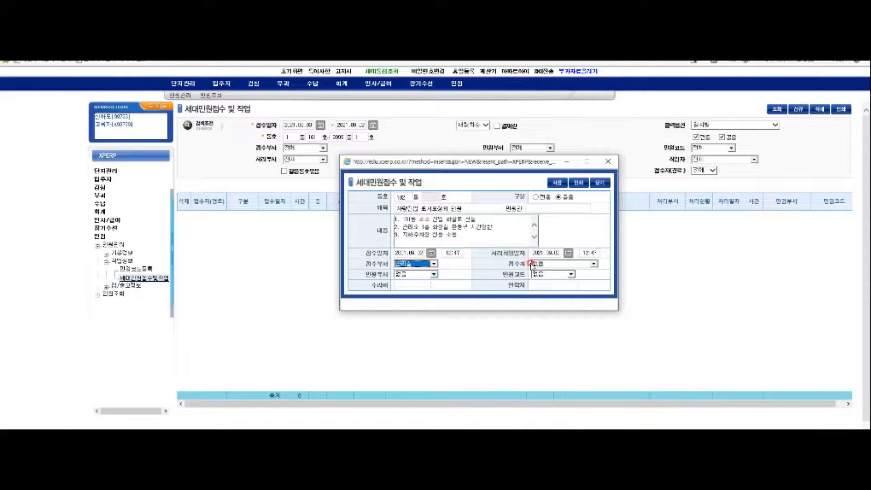
{"action": "left_click", "coordinate": [546, 264]}
{"action": "left_click", "coordinate": [545, 265]}
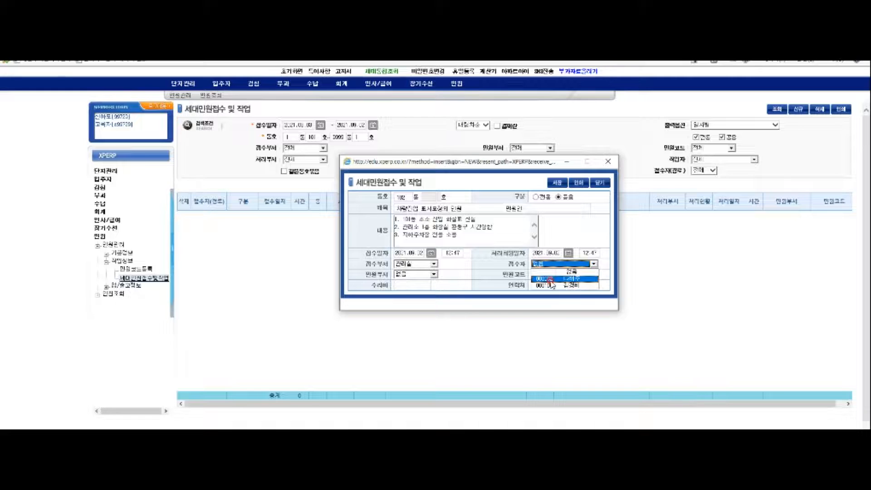
{"action": "left_click", "coordinate": [549, 278]}
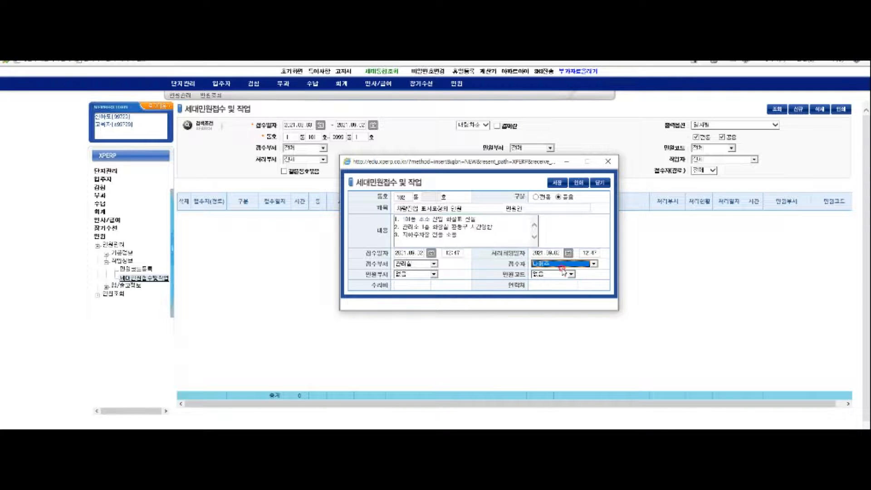
Save the new complaint and query the complaint list
{"action": "left_click", "coordinate": [560, 186]}
{"action": "left_click", "coordinate": [560, 185]}
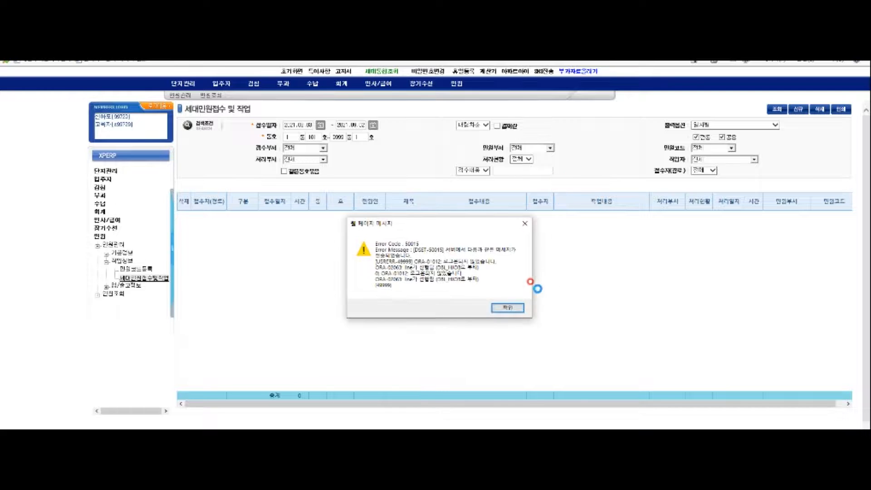
{"action": "left_click", "coordinate": [519, 309]}
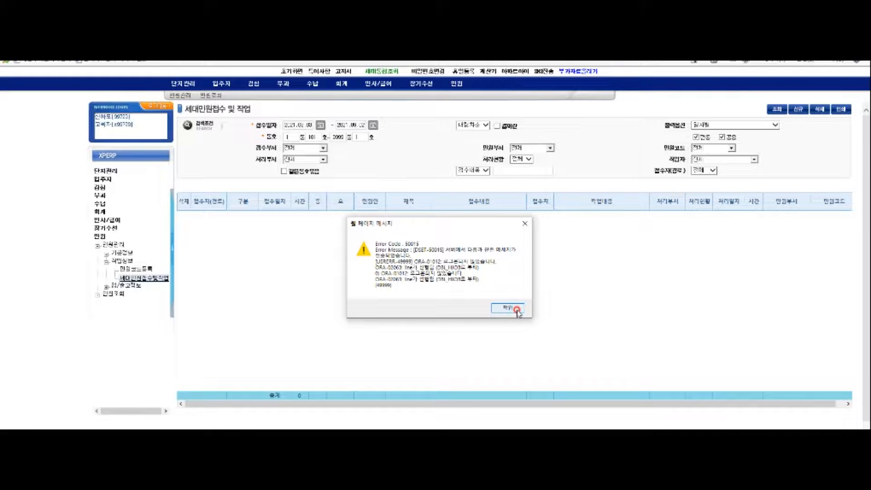
{"action": "left_click", "coordinate": [775, 111]}
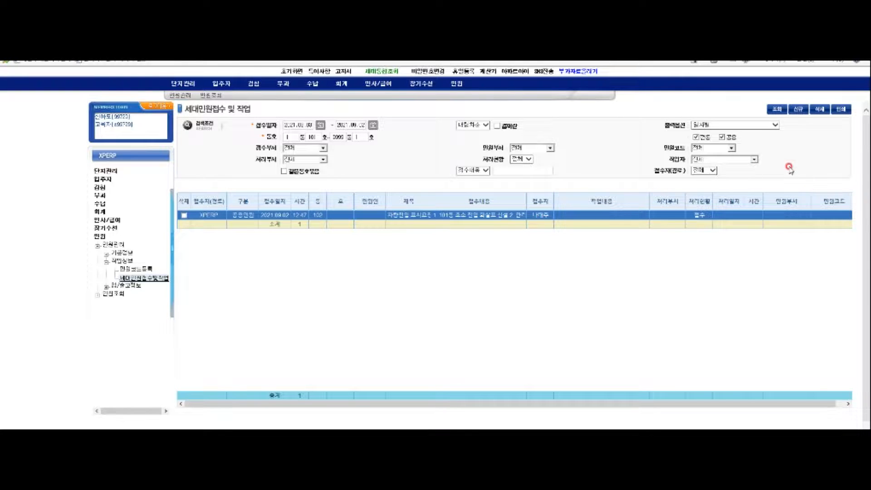
{"action": "left_click", "coordinate": [778, 110]}
Open the registered complaint, set its work department (작업부서) to 기전실 and assign the worker (작업자)
{"action": "double_click", "coordinate": [480, 217]}
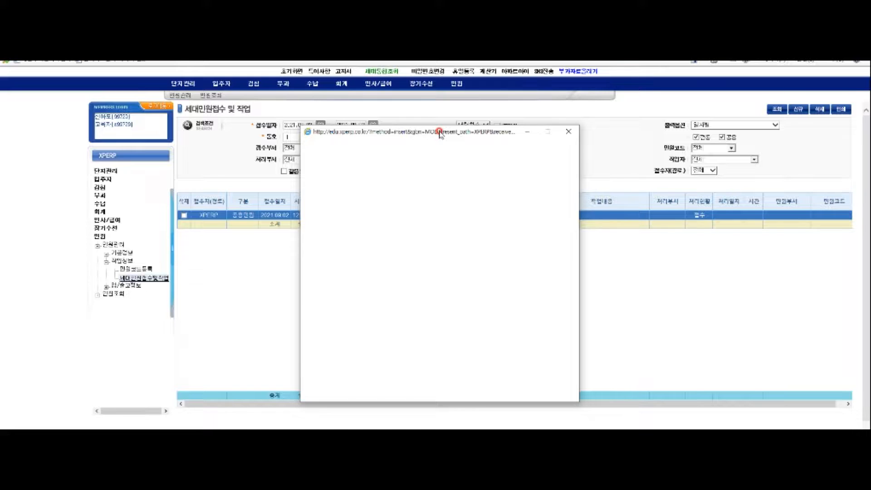
{"action": "left_click_drag", "start_coordinate": [439, 133], "coordinate": [453, 124]}
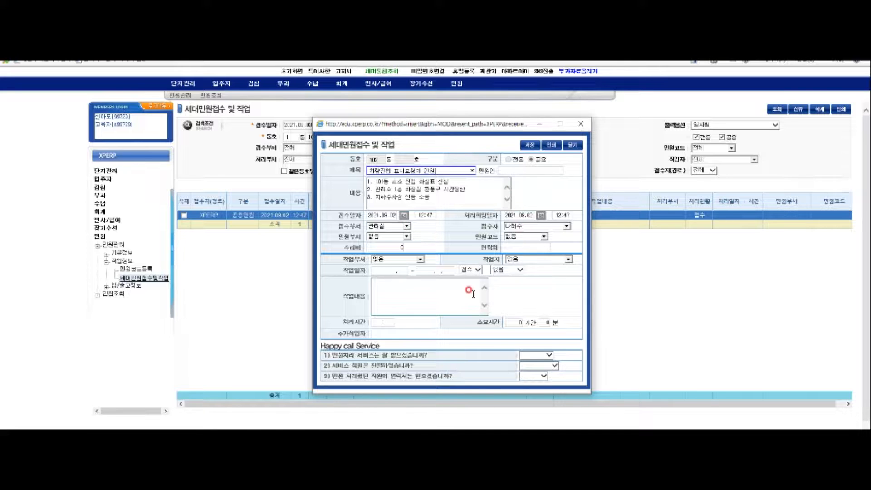
{"action": "left_click", "coordinate": [419, 260]}
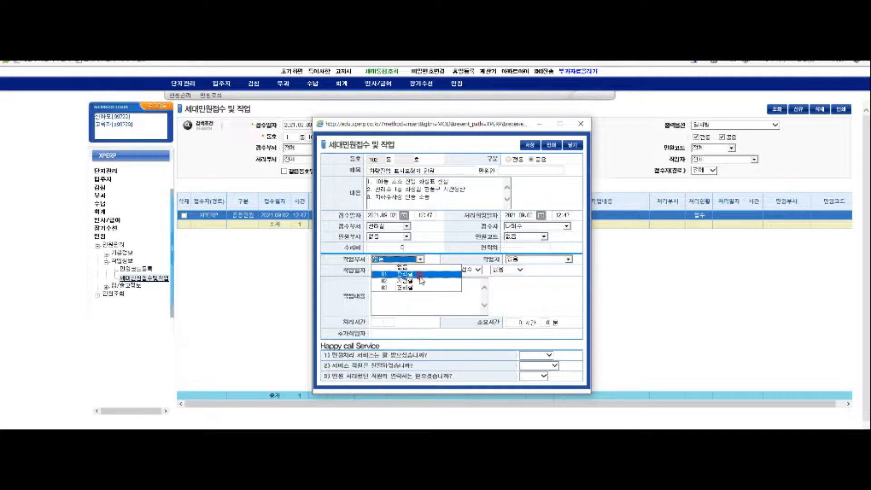
{"action": "left_click", "coordinate": [420, 275]}
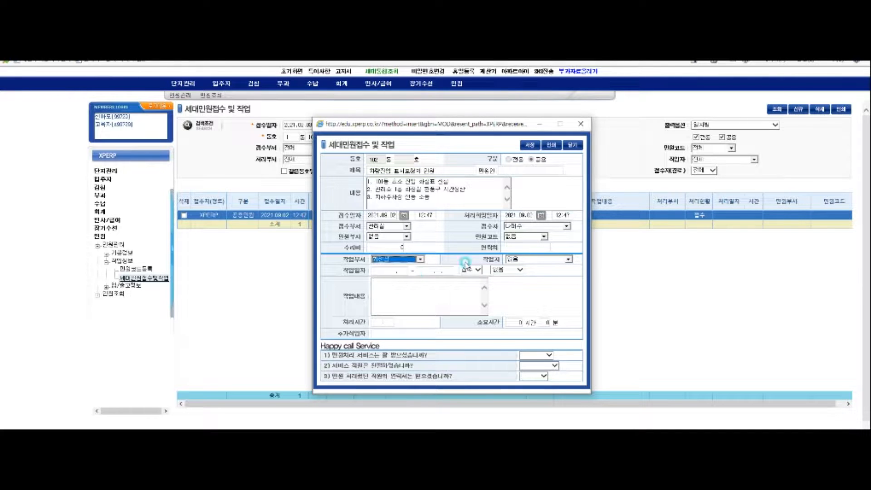
{"action": "left_click", "coordinate": [519, 261]}
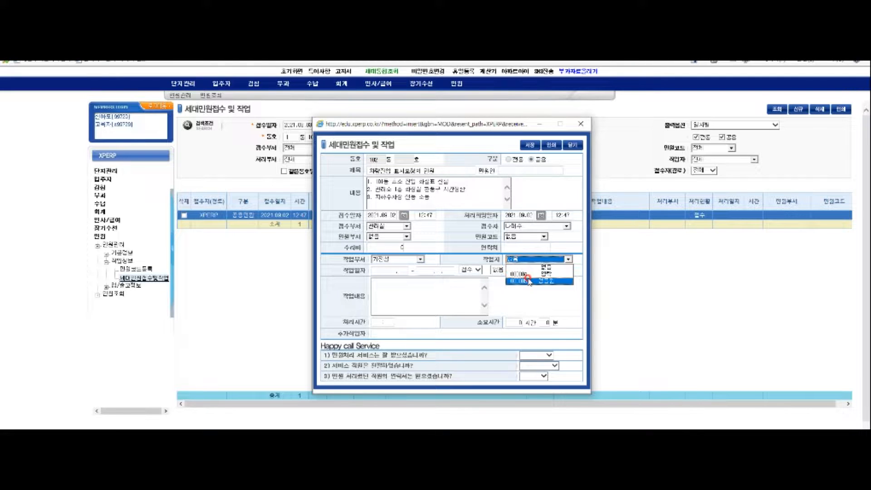
{"action": "left_click", "coordinate": [529, 281]}
Set the work period (작업일자) from 2021.09.02 to 2021.09.02 and the status to 처리
{"action": "left_click", "coordinate": [386, 271]}
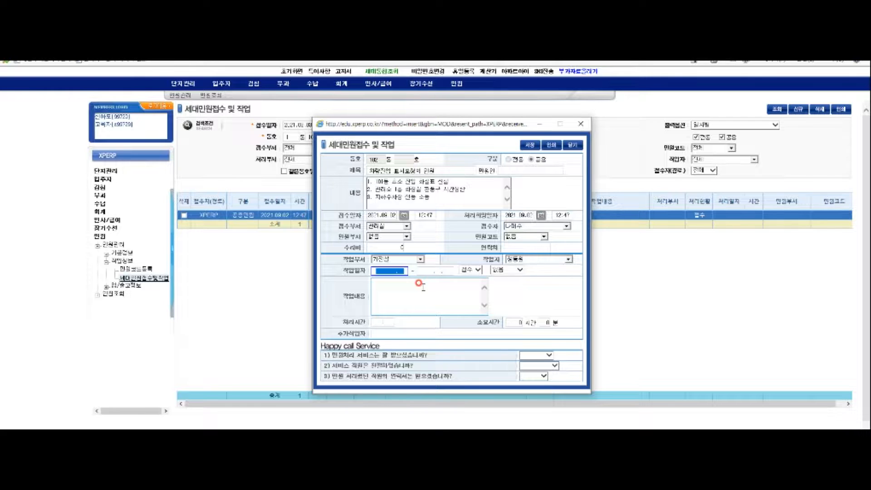
{"action": "type", "text": "20210903"}
{"action": "left_click", "coordinate": [428, 268]}
{"action": "type", "text": "2021.09.03"}
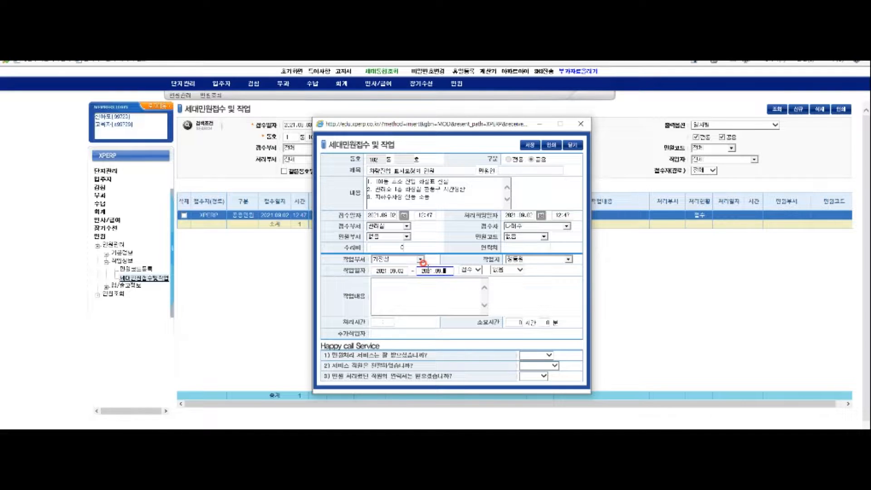
{"action": "left_click", "coordinate": [474, 270]}
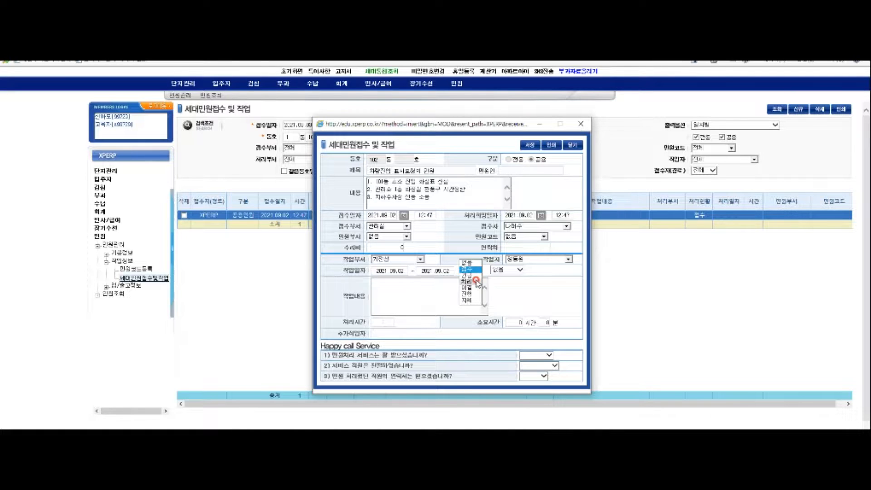
{"action": "left_click", "coordinate": [475, 281]}
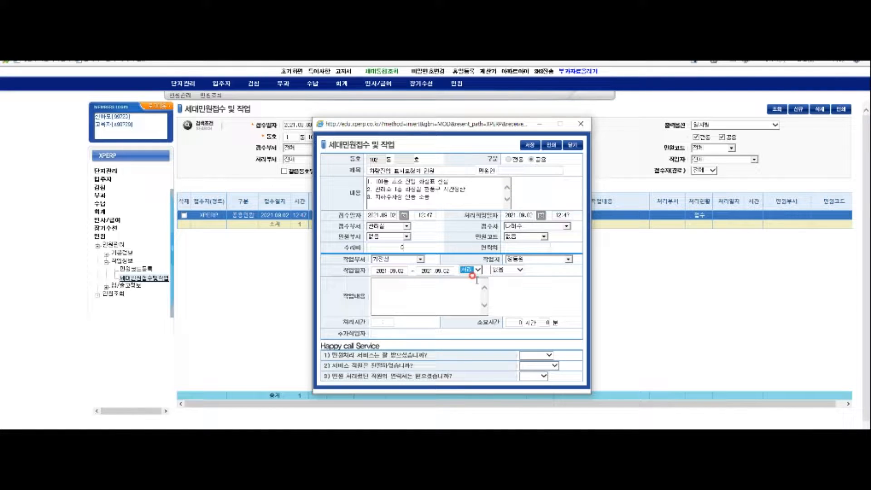
Write the first item of the work details (작업내용): "1. 진입 화살표 신설 완료"
{"action": "left_click", "coordinate": [448, 289]}
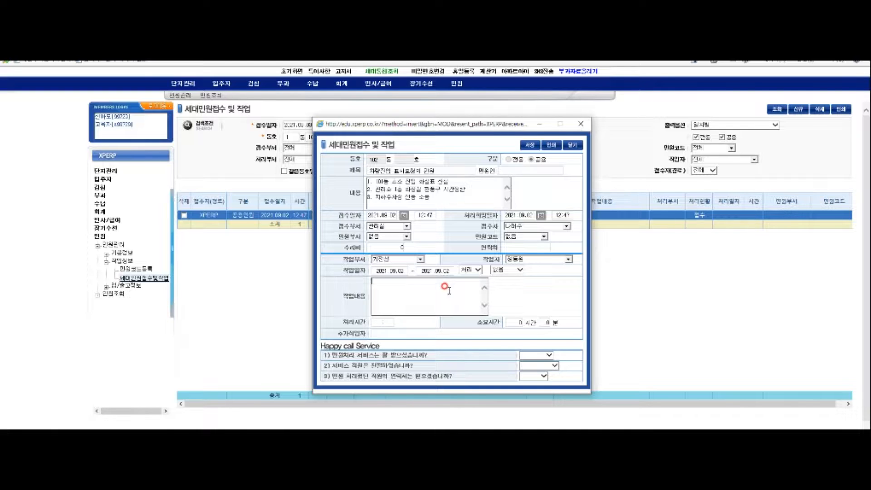
{"action": "type", "text": "1."}
{"action": "type", "text": "전입 화일표 신설 완료"}
{"action": "key", "text": "Return"}
Add the second item to the work details: "2. 화장실 이용시에만 환풍구 작동되게 작업 완료함"
{"action": "type", "text": "2"}
{"action": "type", "text": ". 화장실 이용시"}
{"action": "type", "text": "간 변경"}
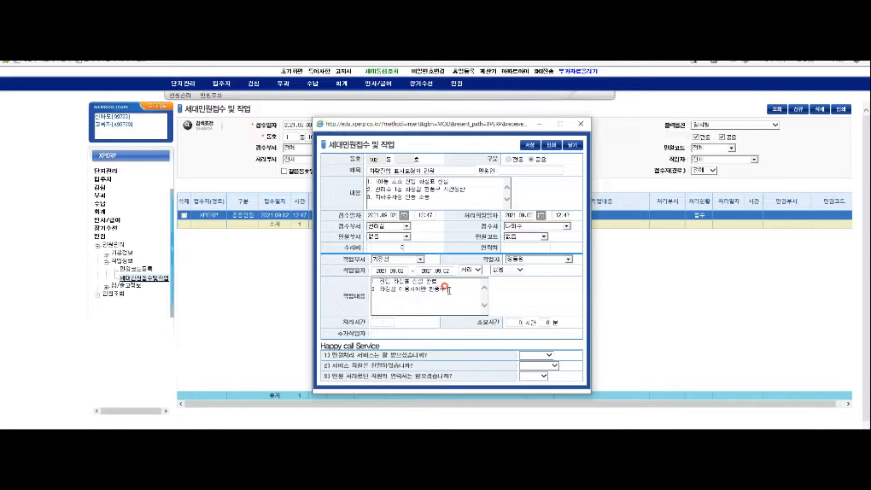
{"action": "type", "text": " 원활하게"}
{"action": "type", "text": " 작업 중--"}
{"action": "type", "text": "완료함"}
{"action": "key", "text": "Return"}
Add the third item to the work details: "3. 지하주차장 전등 소등조치함"
{"action": "type", "text": "ㅋ"}
{"action": "type", "text": " 지하수사업"}
{"action": "type", "text": " 진행 소통"}
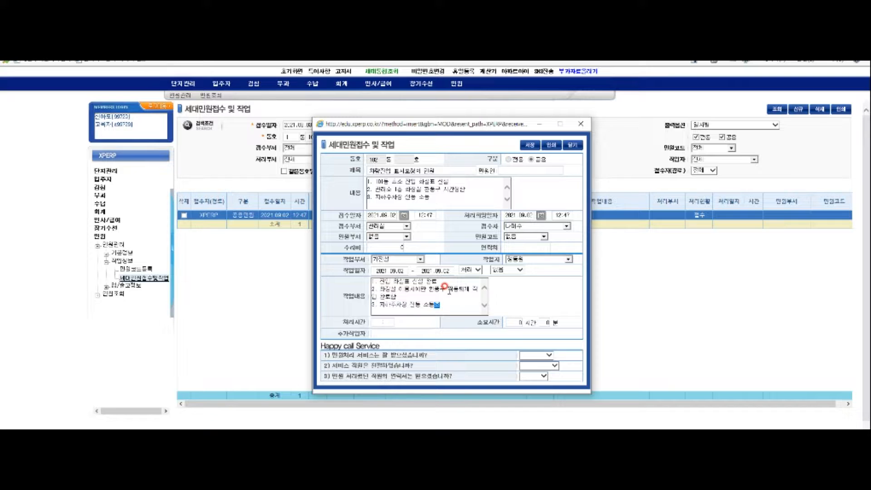
{"action": "type", "text": "조치시작"}
{"action": "left_click", "coordinate": [449, 301]}
Set the processing time (처리시간) to 14:00 and save the complaint's work record
{"action": "left_click", "coordinate": [379, 322]}
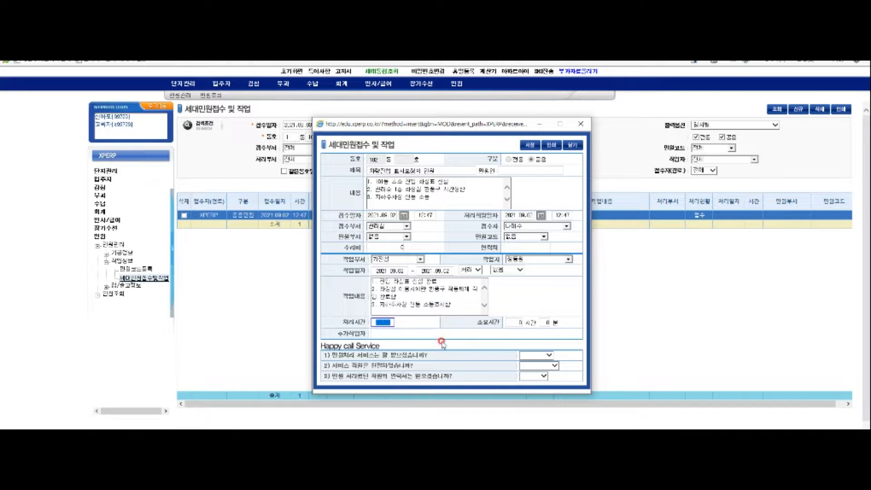
{"action": "left_click", "coordinate": [377, 321]}
{"action": "type", "text": "0"}
{"action": "type", "text": "3:"}
{"action": "type", "text": "00"}
{"action": "left_click", "coordinate": [534, 148]}
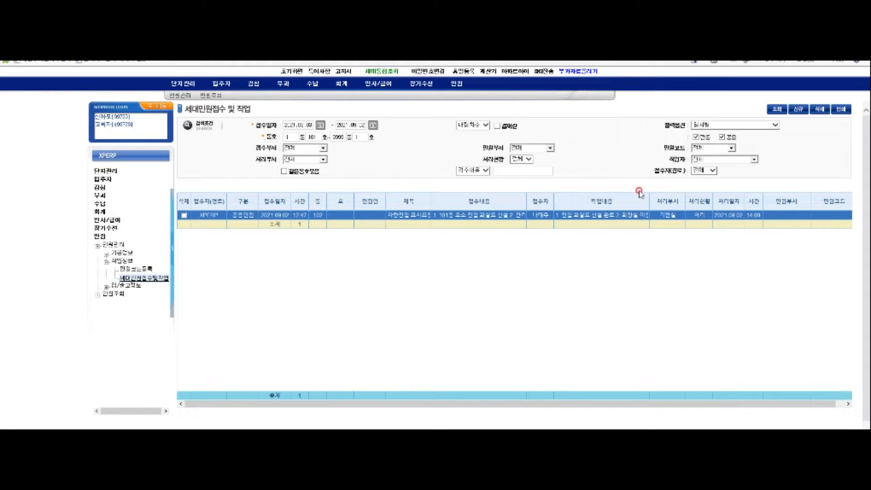
{"action": "left_click", "coordinate": [490, 229]}
{"action": "left_click", "coordinate": [626, 214]}
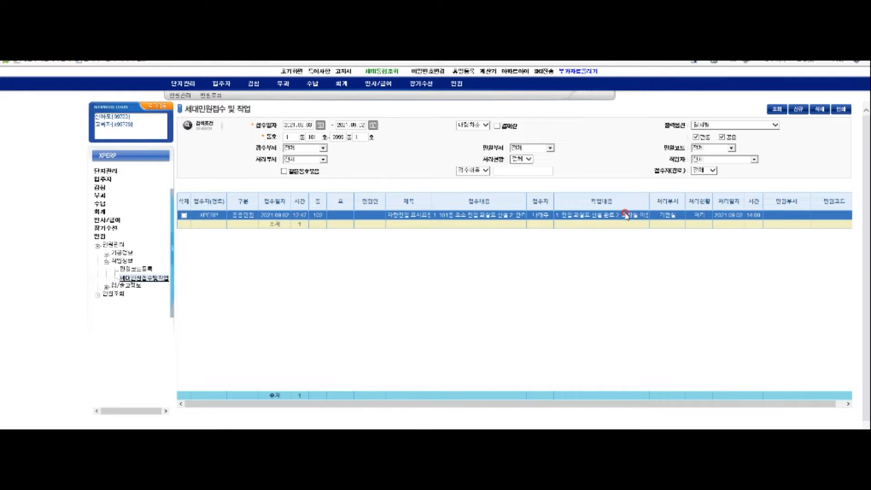